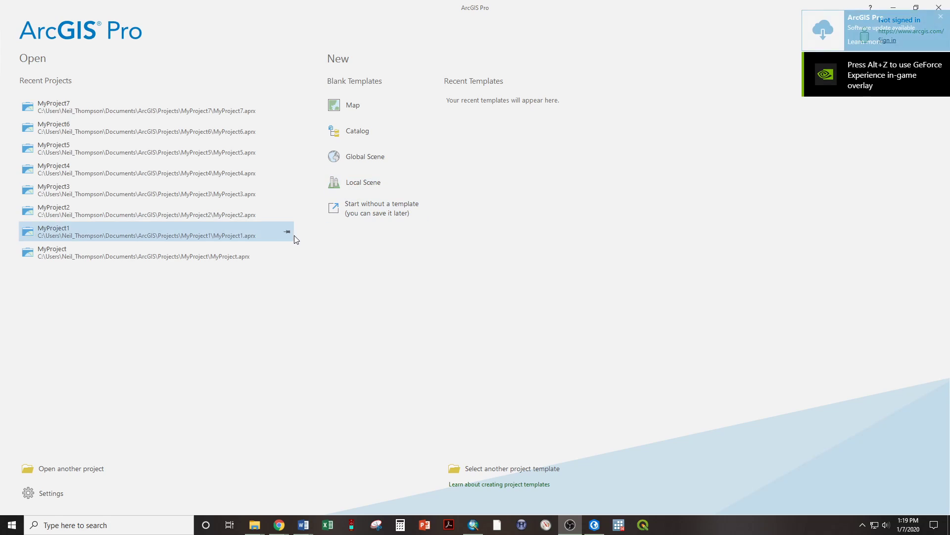
- Create a Map-template project named AvenzaDemo and switch off World Topographic Map and World Hillshade
click(354, 106)
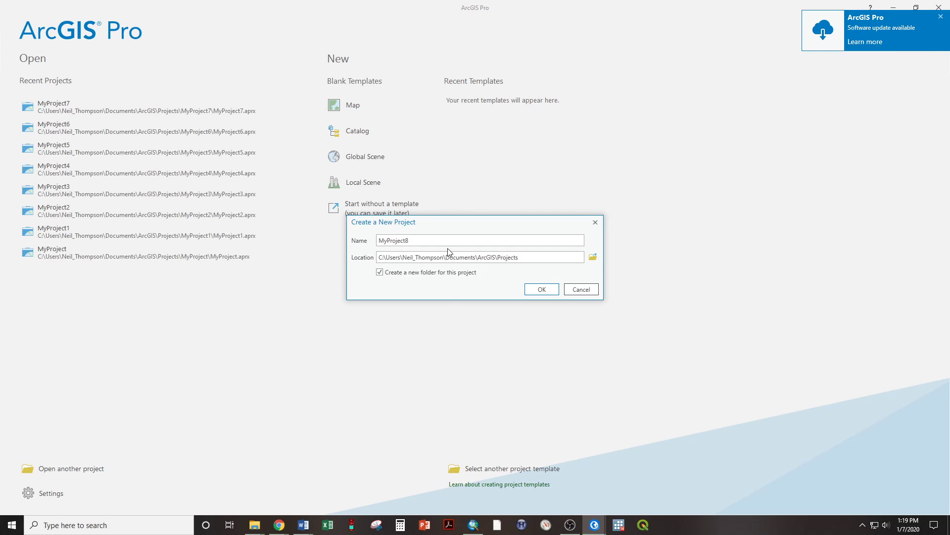
double_click(395, 237)
text(Aven)
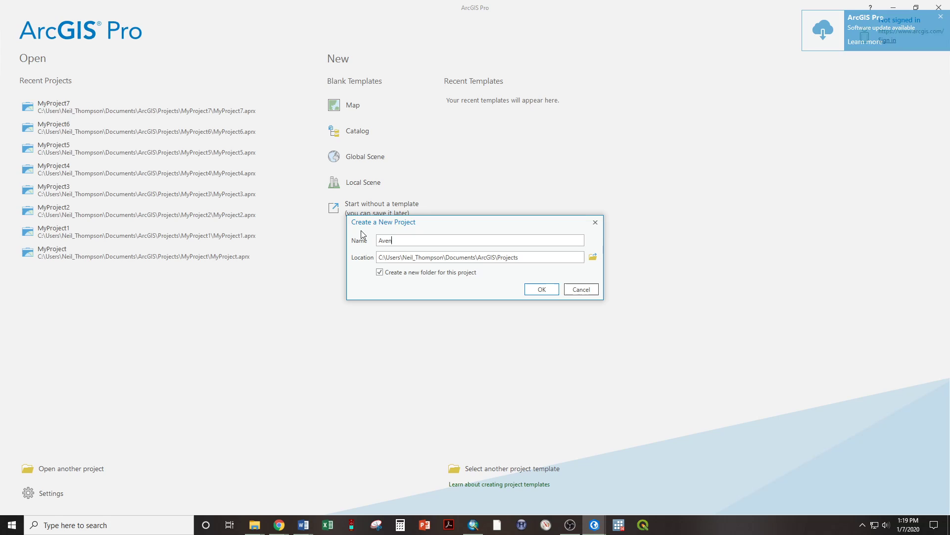
text(zaDemo)
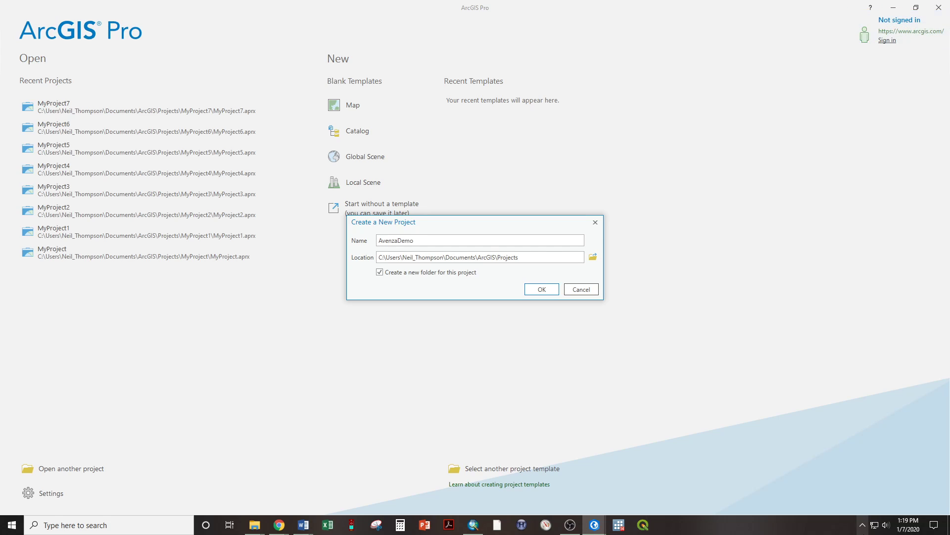
click(544, 291)
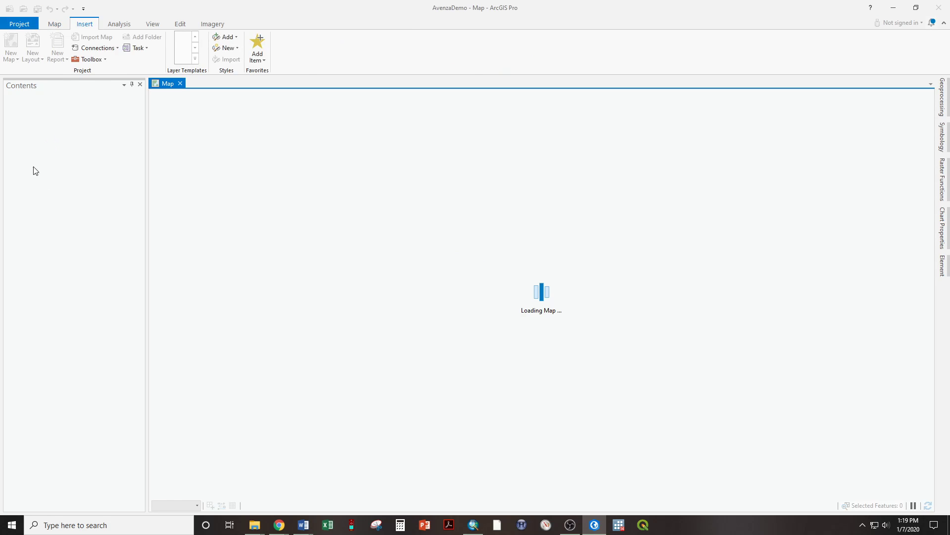
click(20, 165)
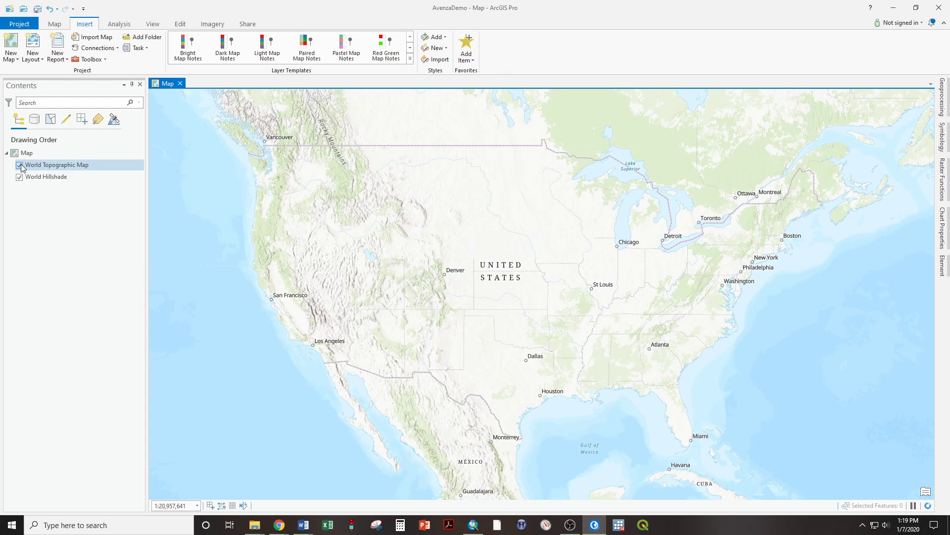
click(19, 177)
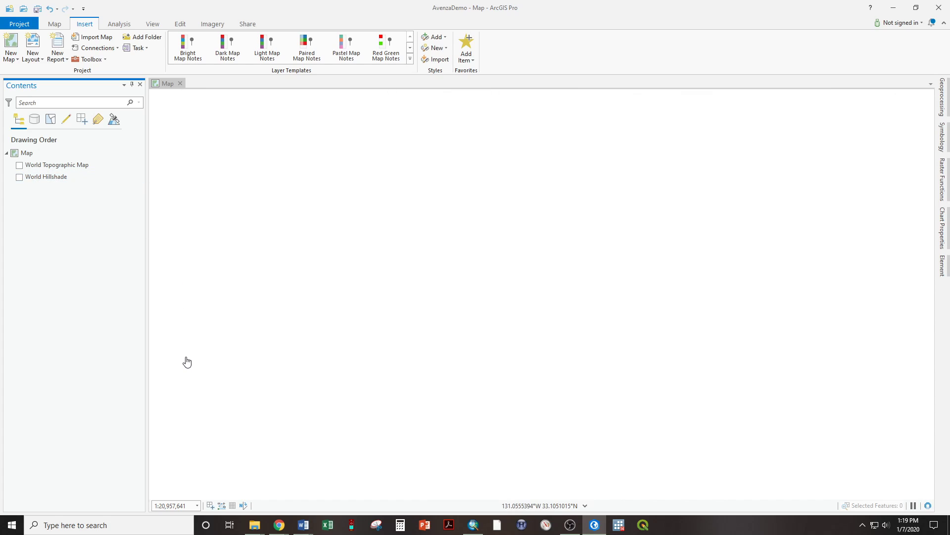
- Copy the USDA REST services directory URL from Chrome's address bar, then minimize Chrome
mouse_move(291, 526)
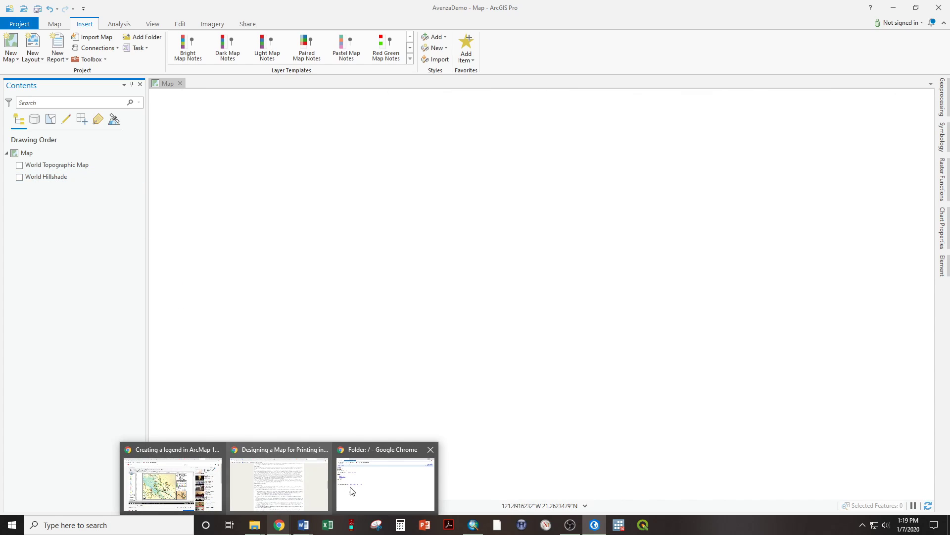
click(367, 480)
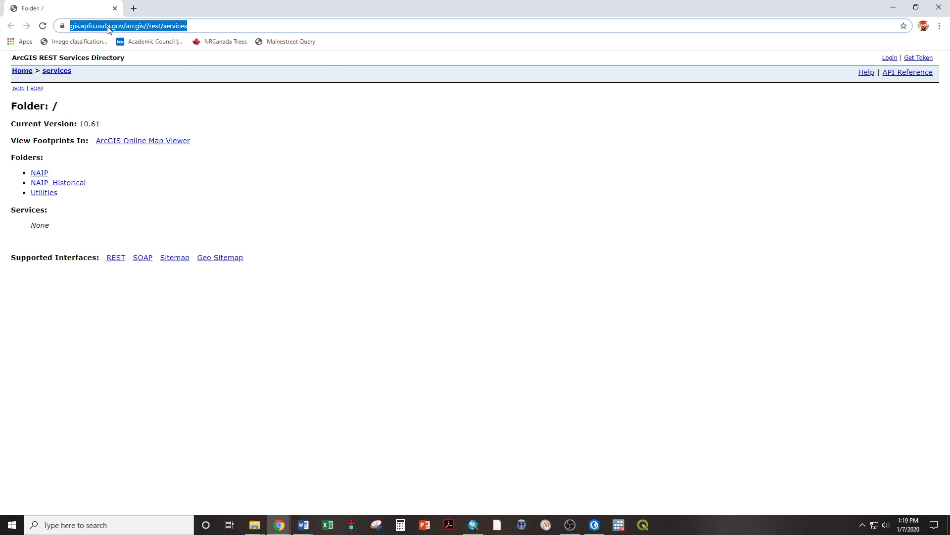
right_click(107, 26)
click(123, 83)
click(893, 7)
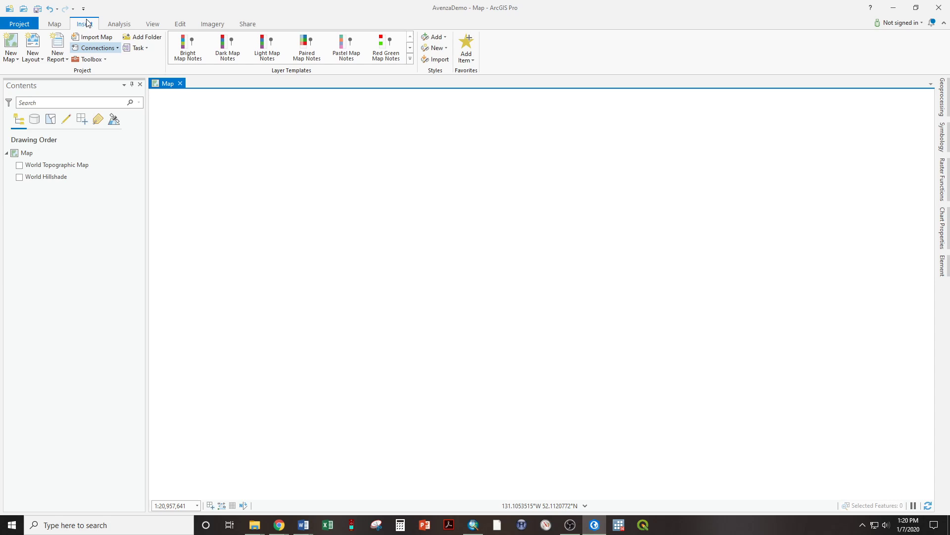
click(96, 49)
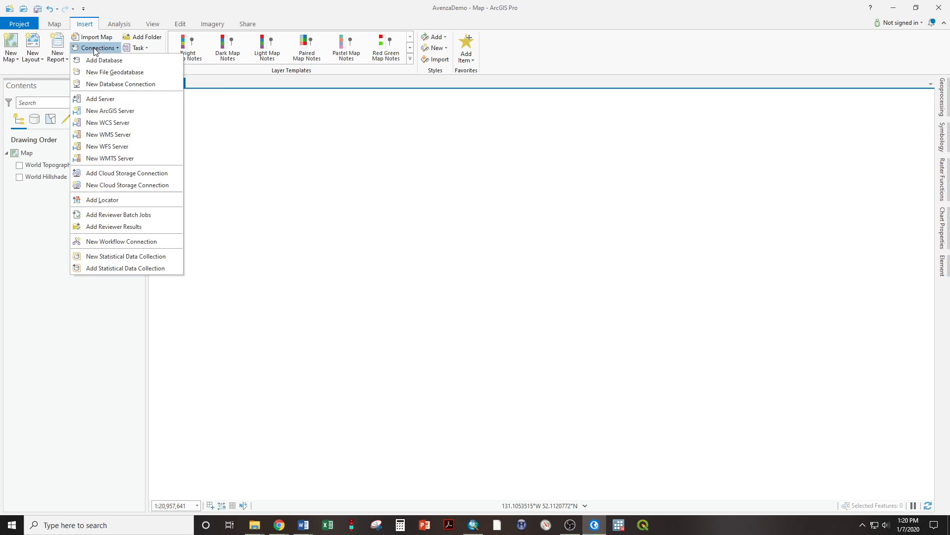
click(107, 111)
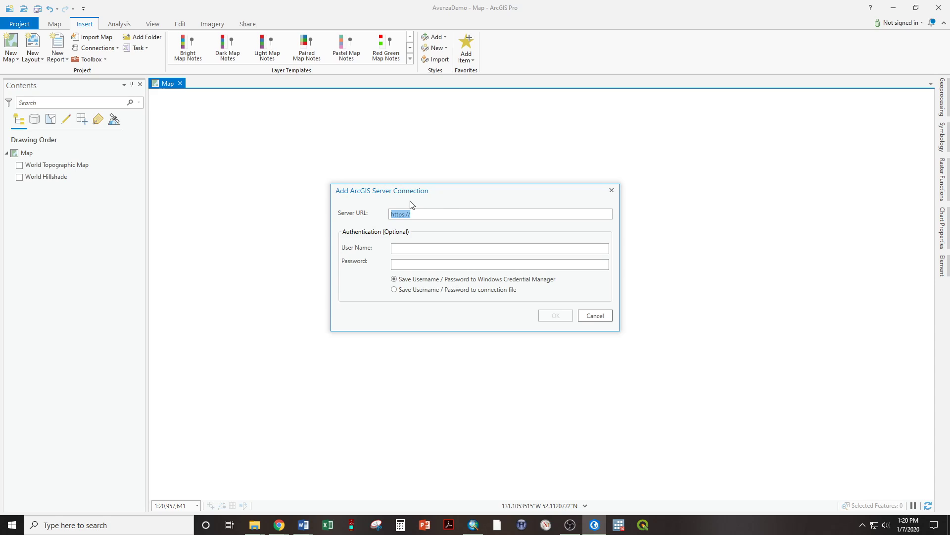
key(ctrl+v)
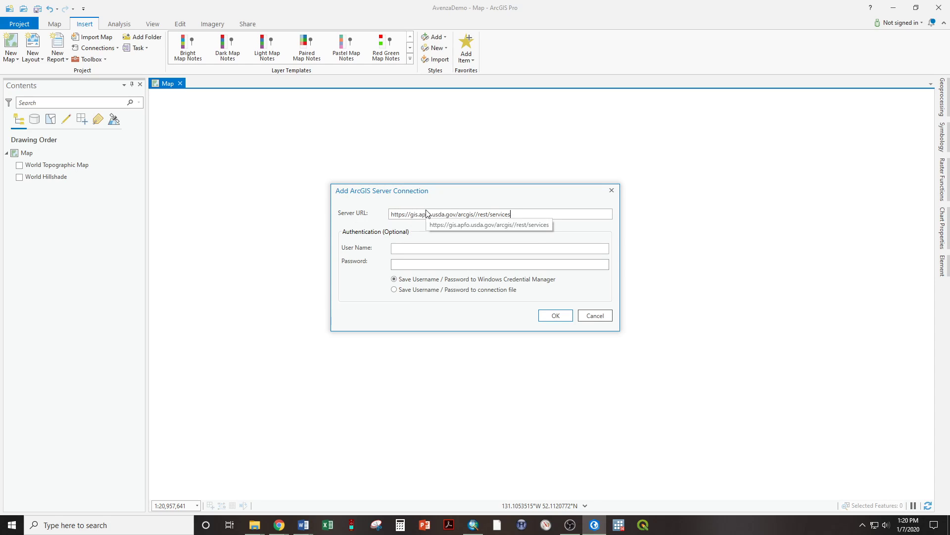
click(561, 314)
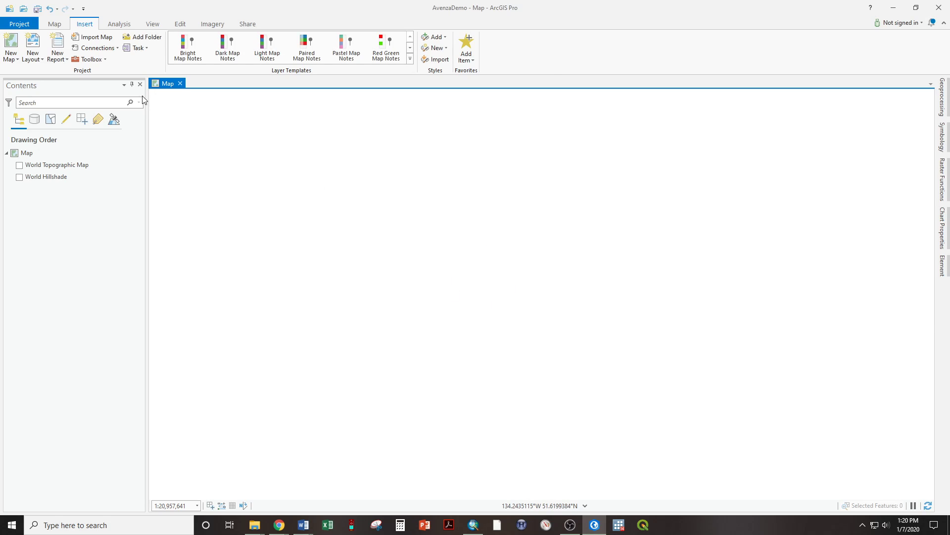
click(55, 25)
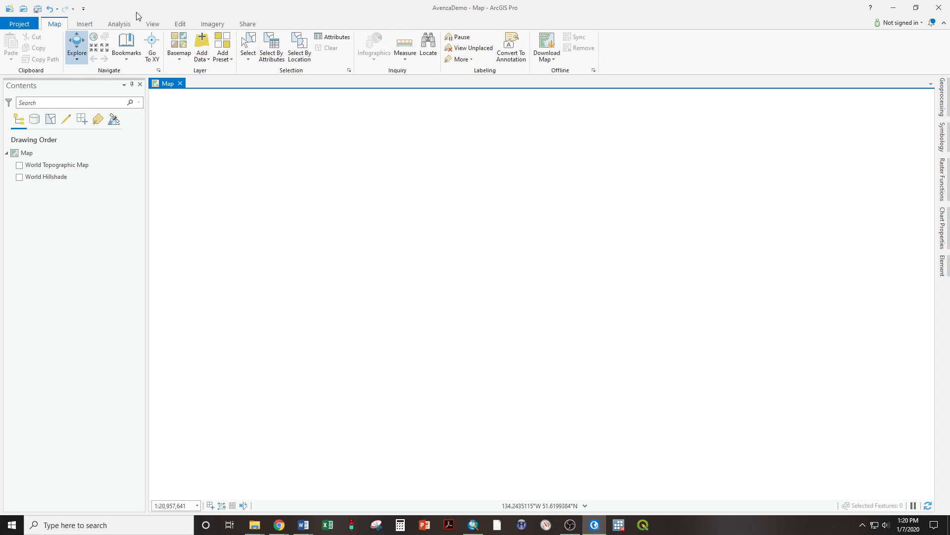
- Add the USDA_CONUS_PRIME image service from the apfo server's NAIP folder to the map
click(207, 48)
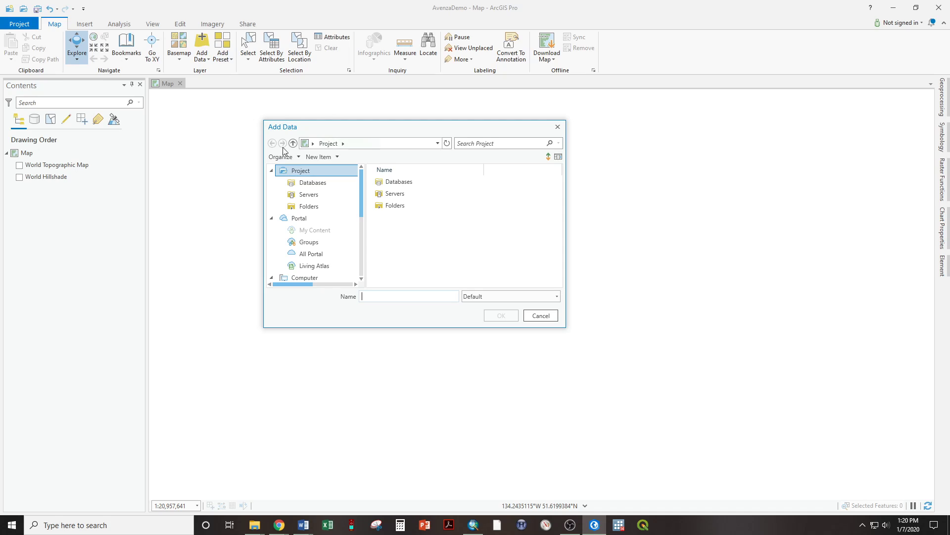
click(303, 197)
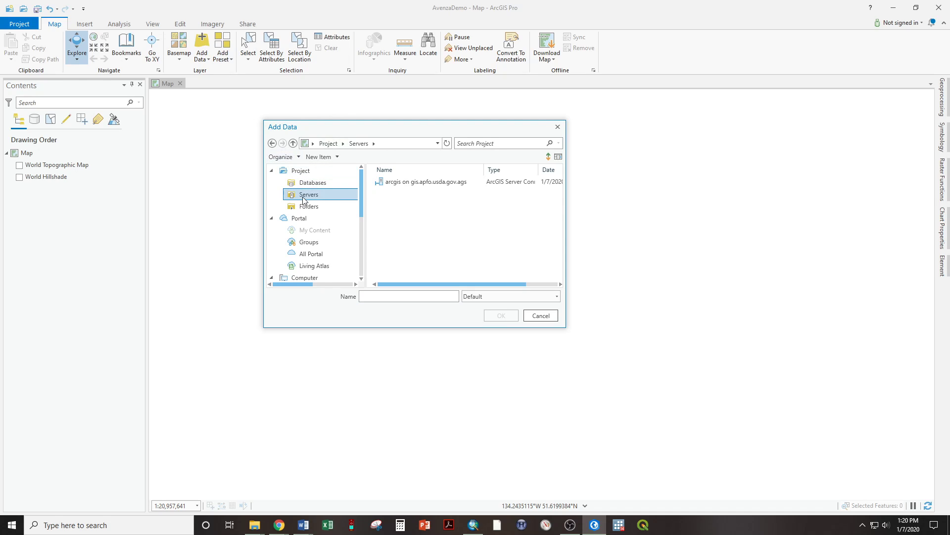
double_click(405, 183)
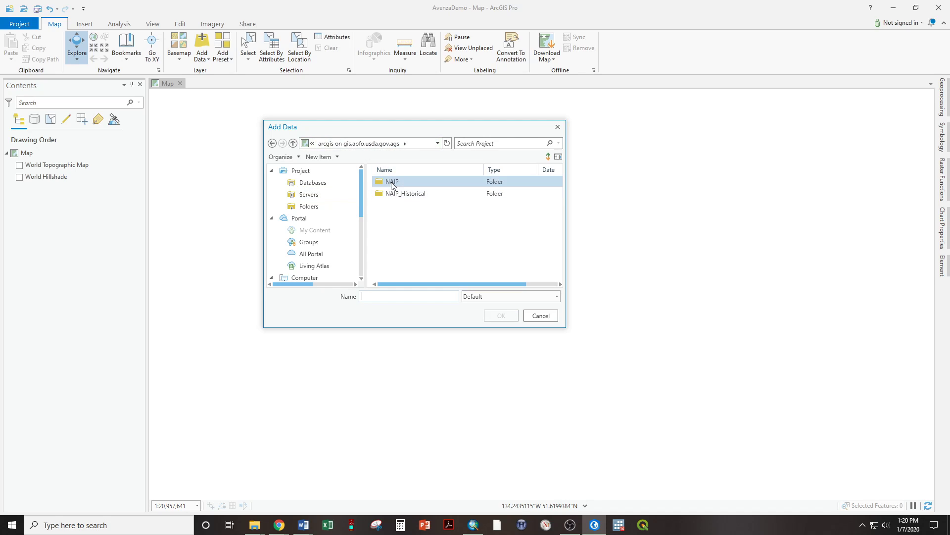
double_click(391, 182)
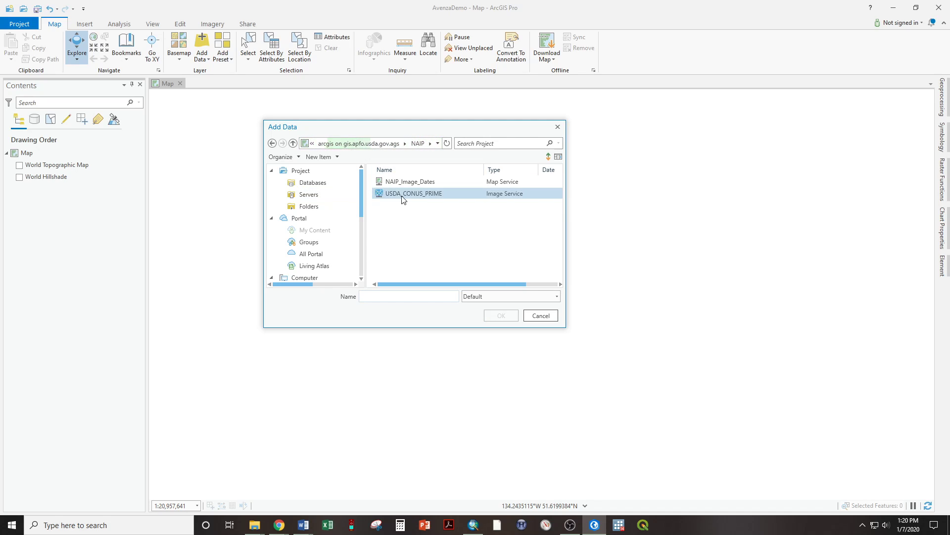
click(404, 196)
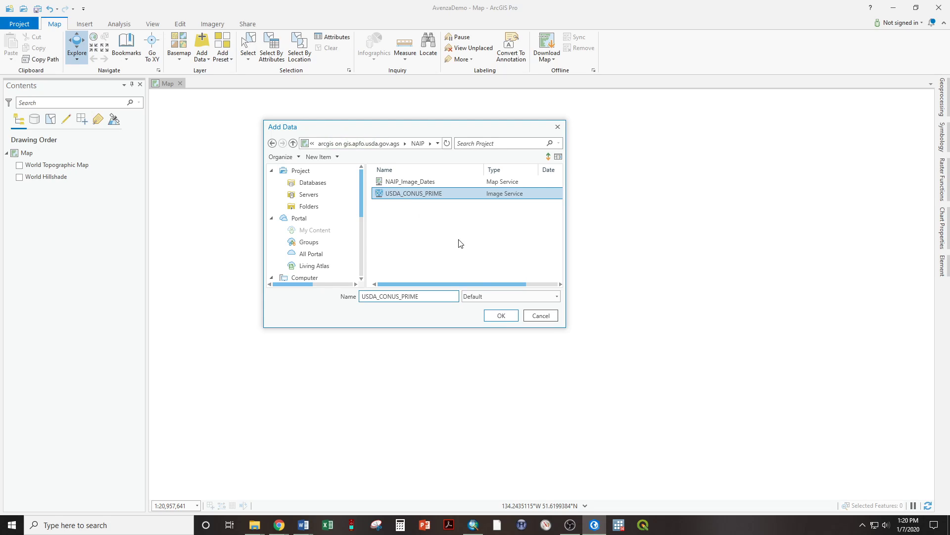
click(500, 317)
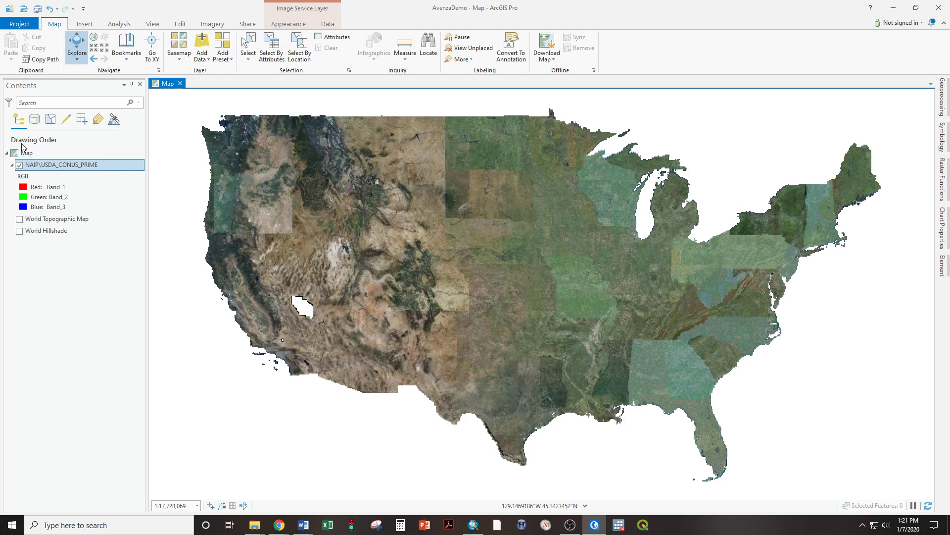
- In the map's Coordinate Systems properties, expand Projected and then UTM
right_click(28, 155)
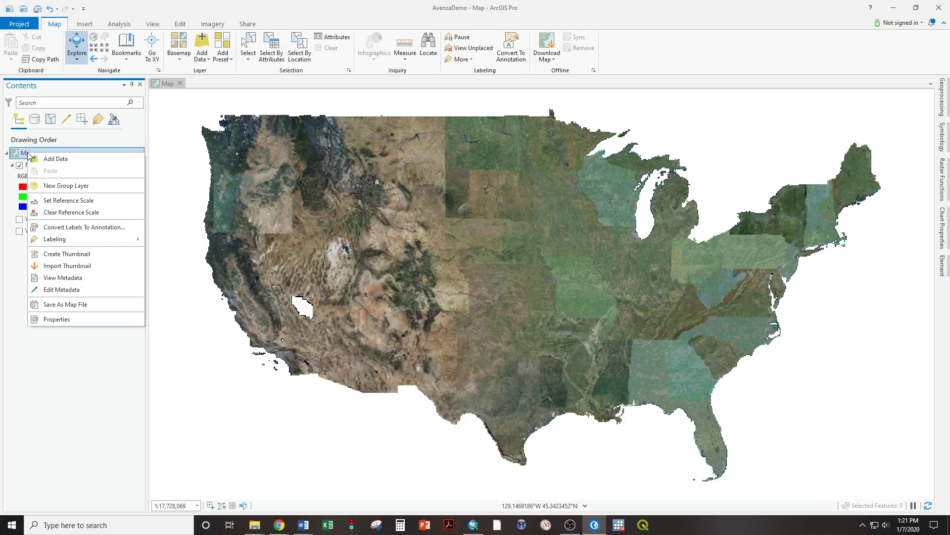
click(62, 320)
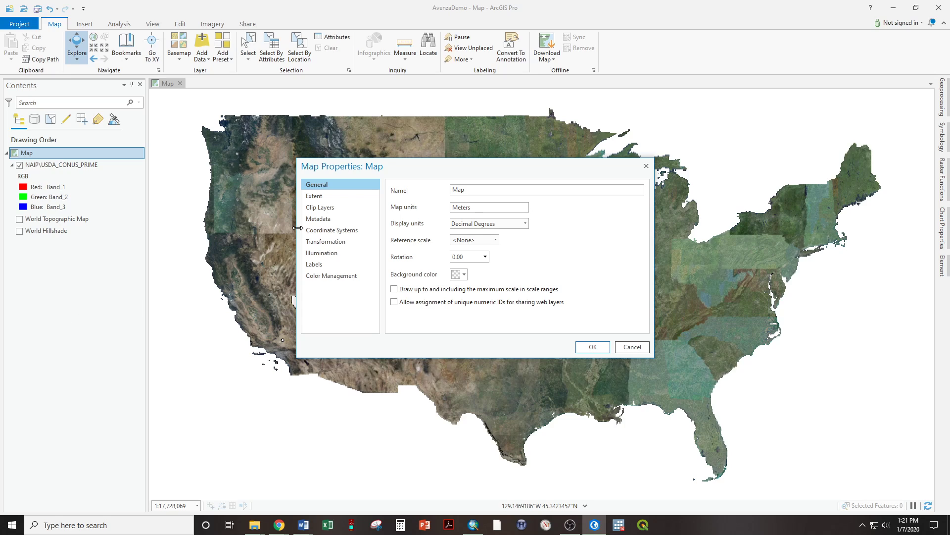
click(368, 229)
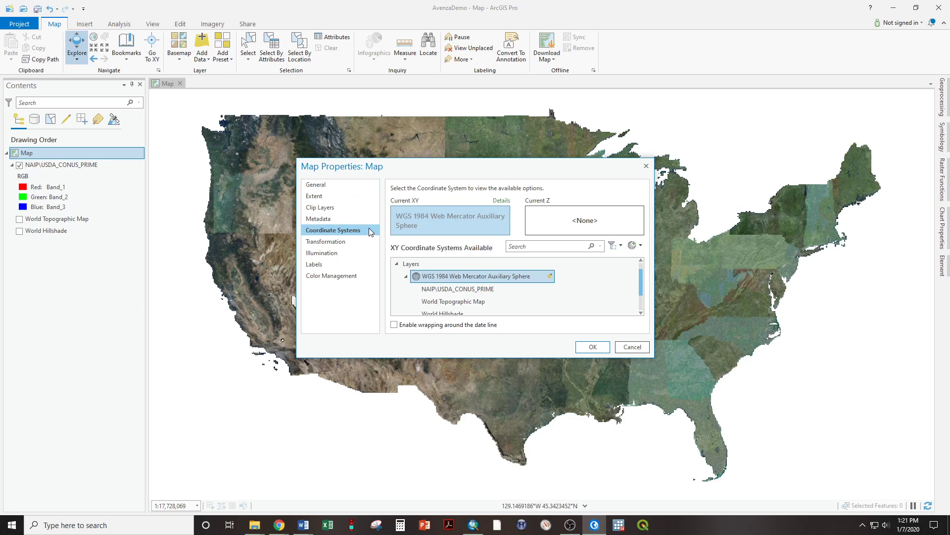
scroll(416, 277, down, 2)
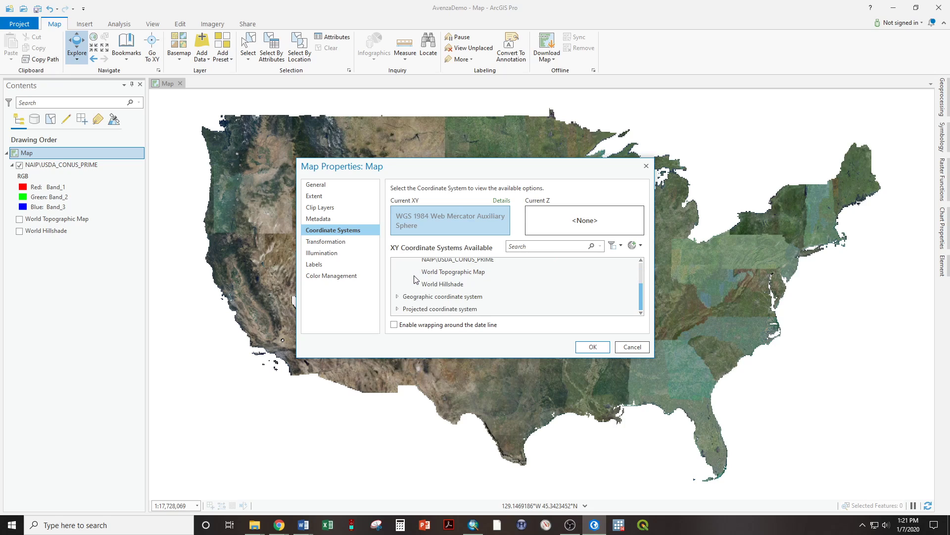
click(396, 314)
scroll(399, 309, down, 4)
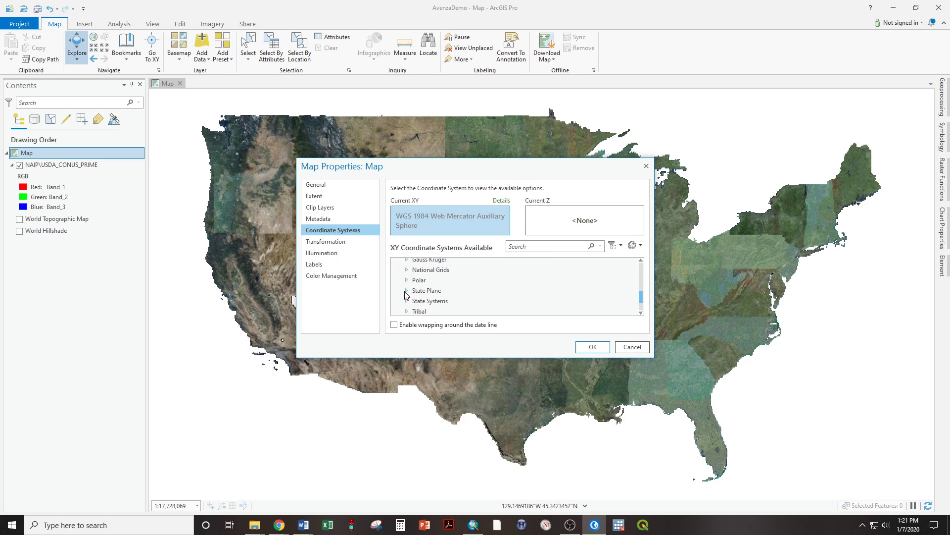
click(406, 298)
- Choose NAD 1983 UTM Zone 19N under NAD 1983 and apply it to the map
scroll(413, 287, down, 3)
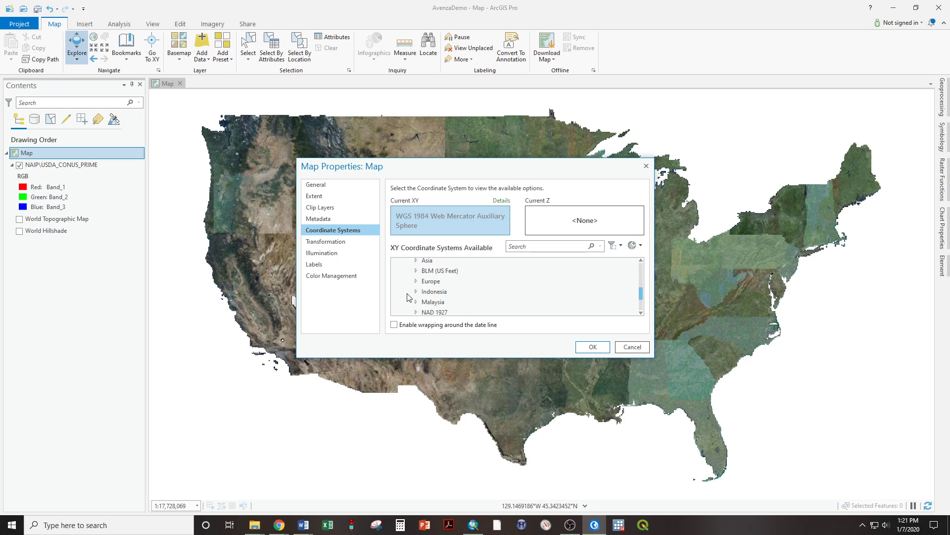
click(416, 275)
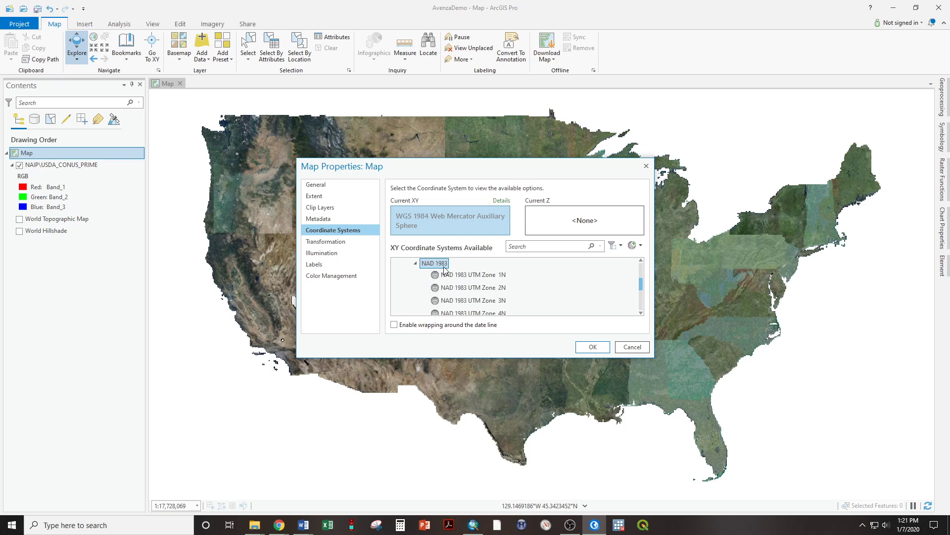
scroll(459, 273, down, 3)
scroll(459, 277, down, 3)
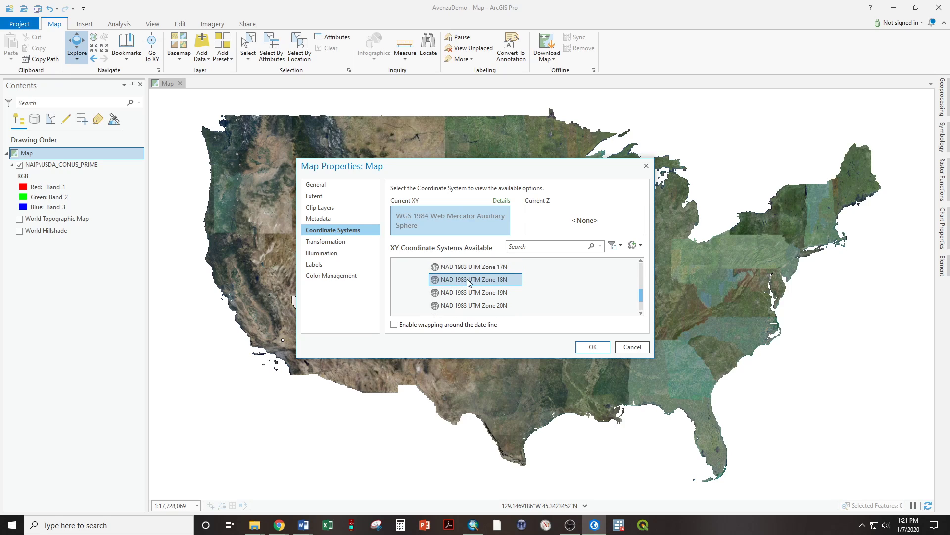
scroll(471, 289, down, 1)
click(473, 293)
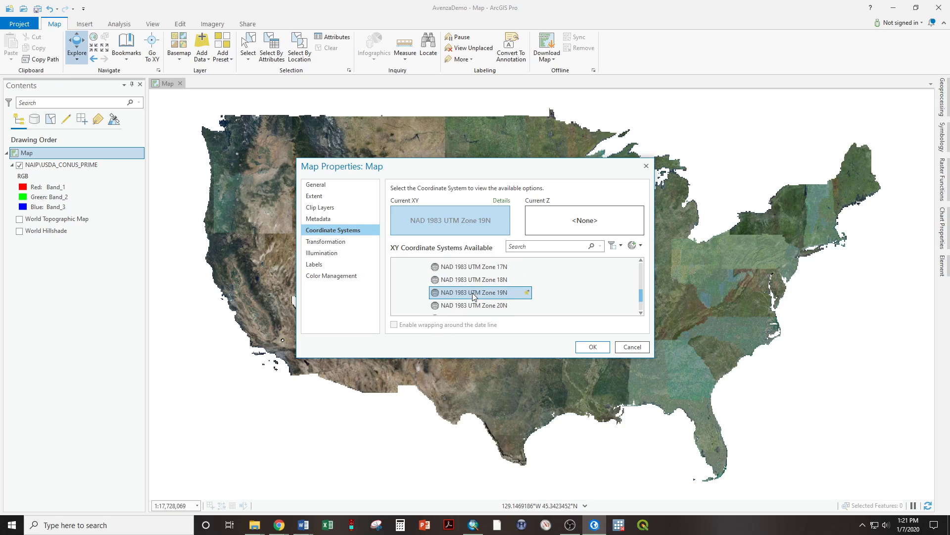
click(597, 346)
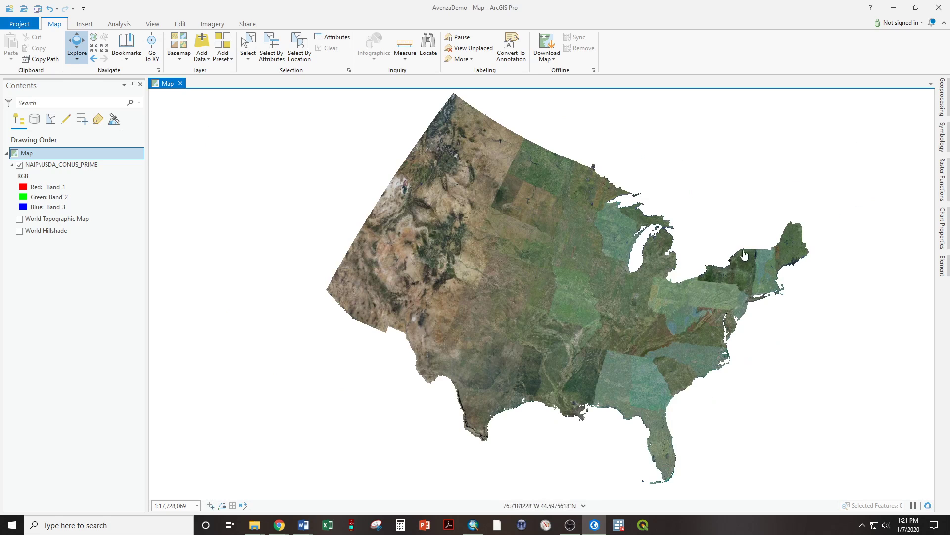
- Zoom the imagery from the full US extent into Fort Kent at about 1:53,580
scroll(806, 231, up, 8)
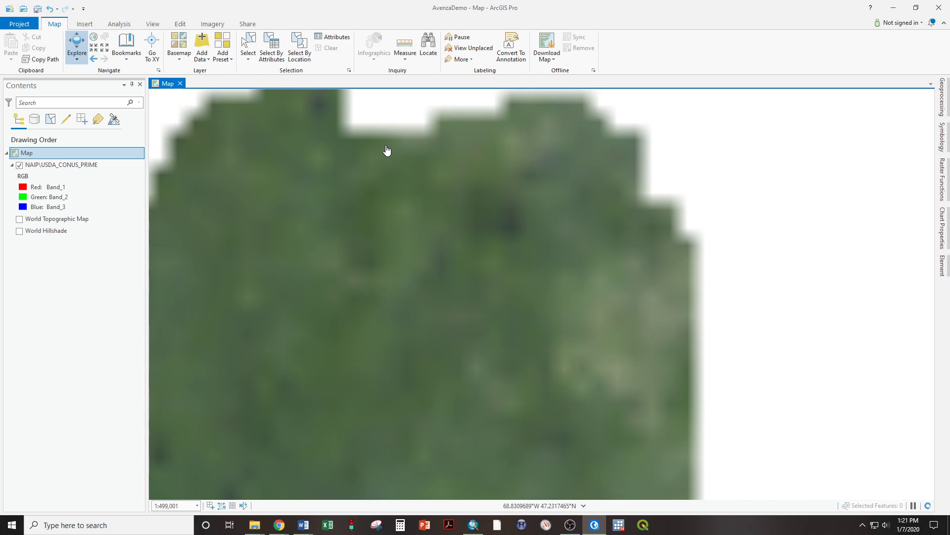
scroll(454, 150, up, 2)
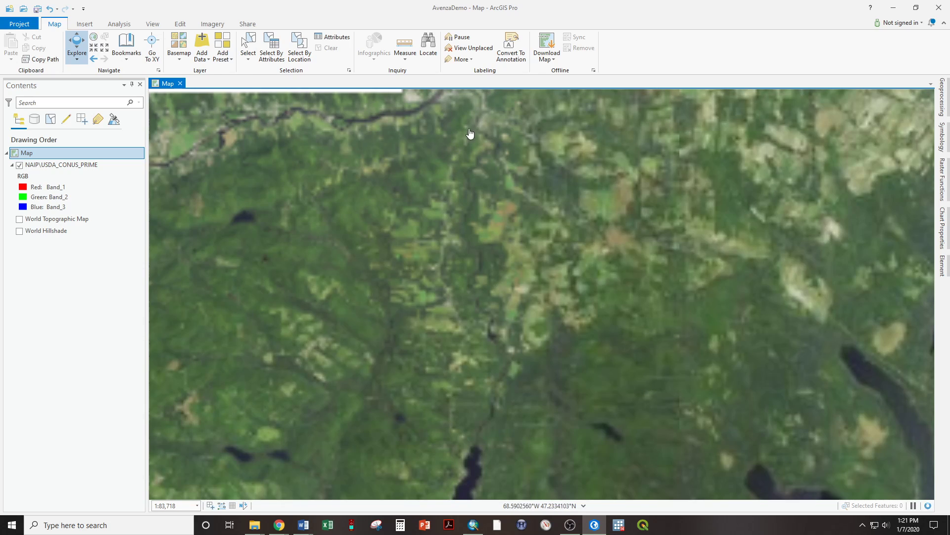
scroll(483, 149, up, 3)
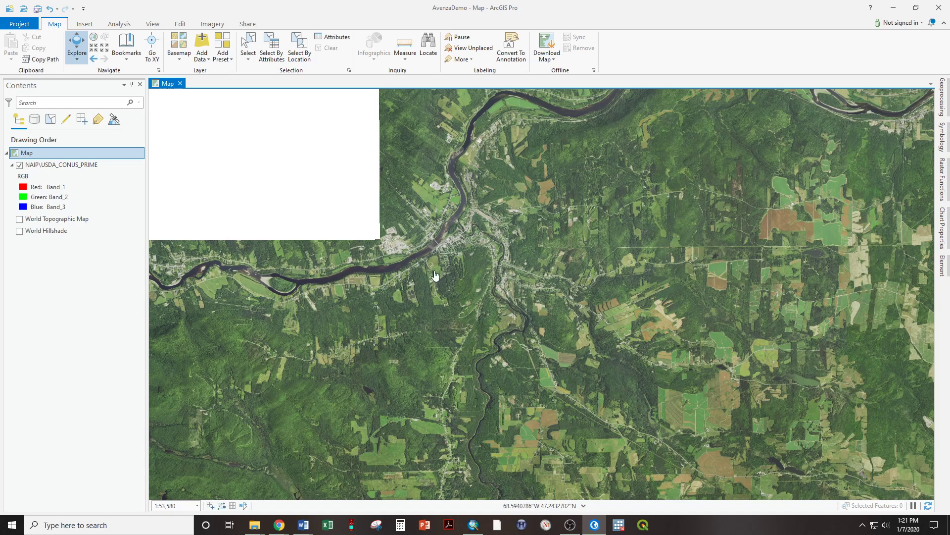
- Create a new layout with a custom page size of 20 in by 20 in
click(86, 24)
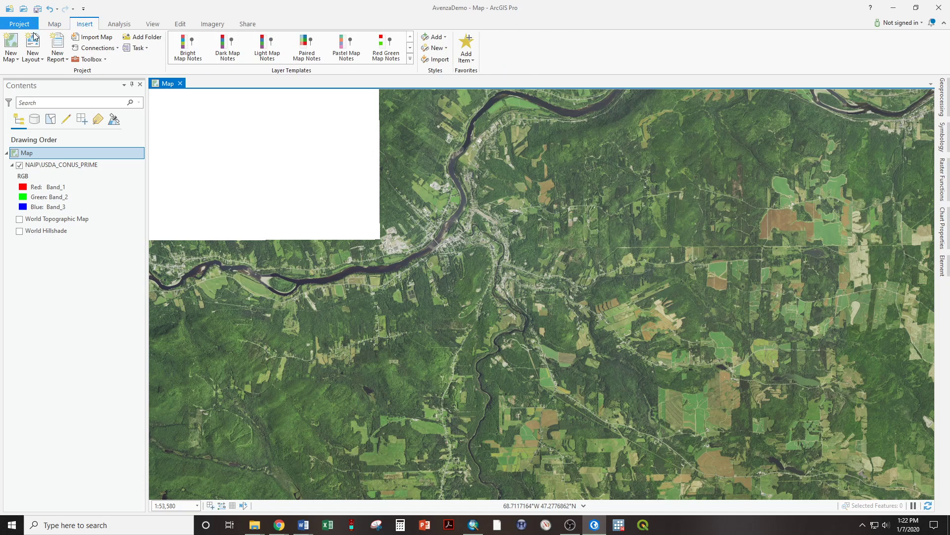
click(29, 47)
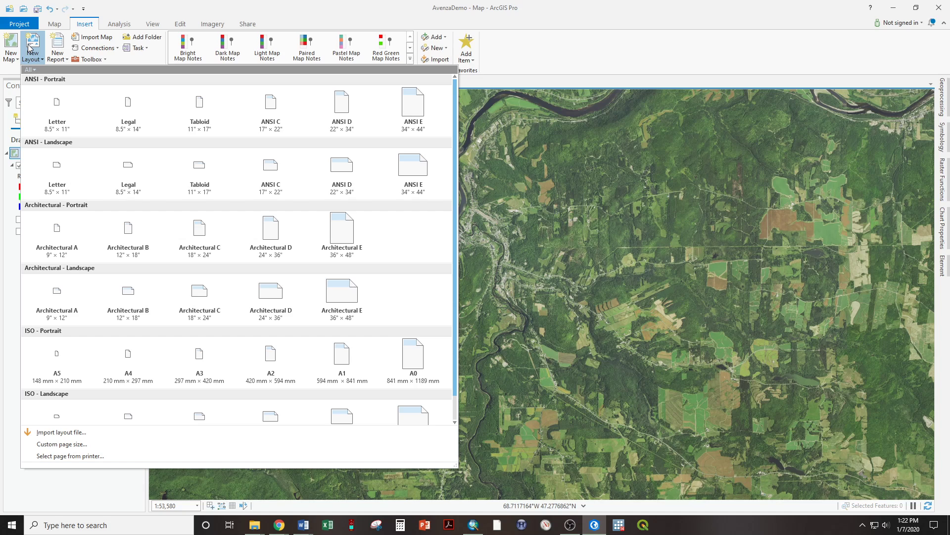
click(79, 444)
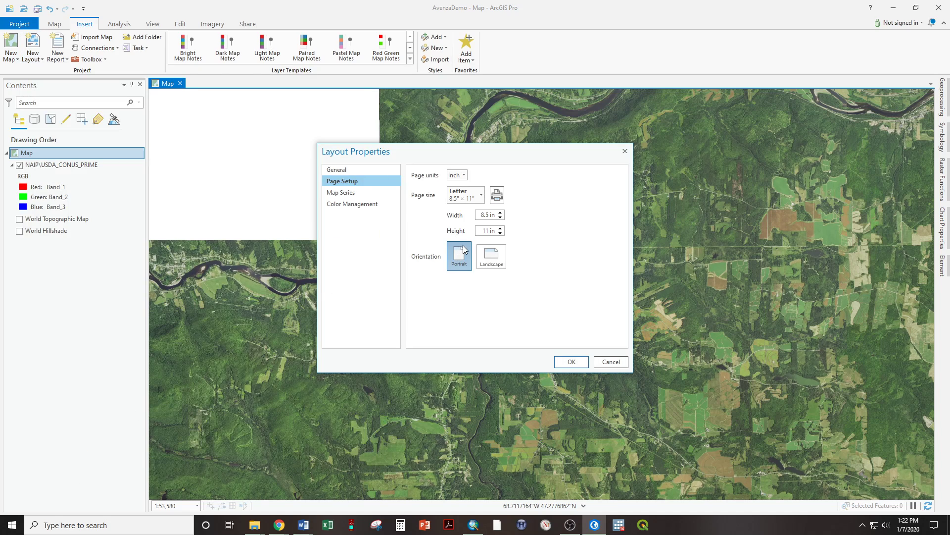
double_click(480, 216)
text(20)
key(Tab)
text(20)
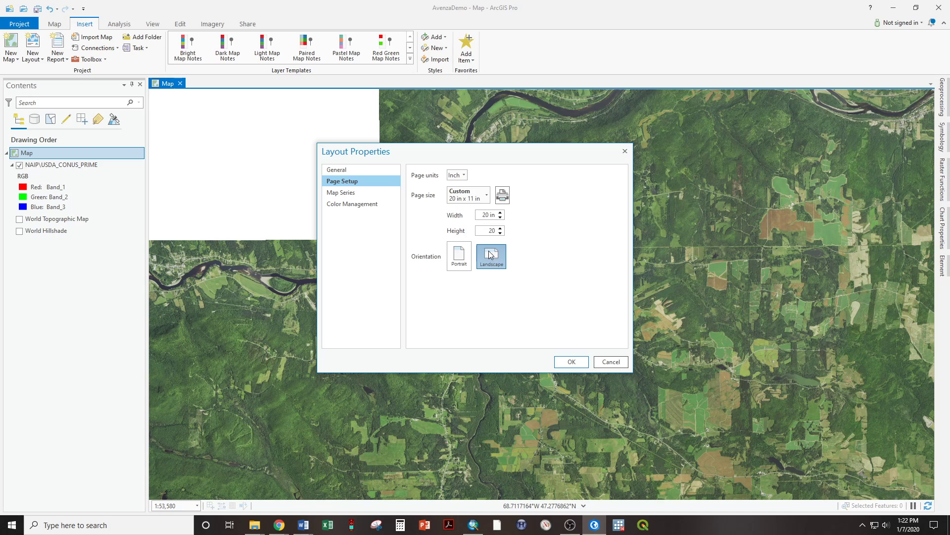
click(572, 362)
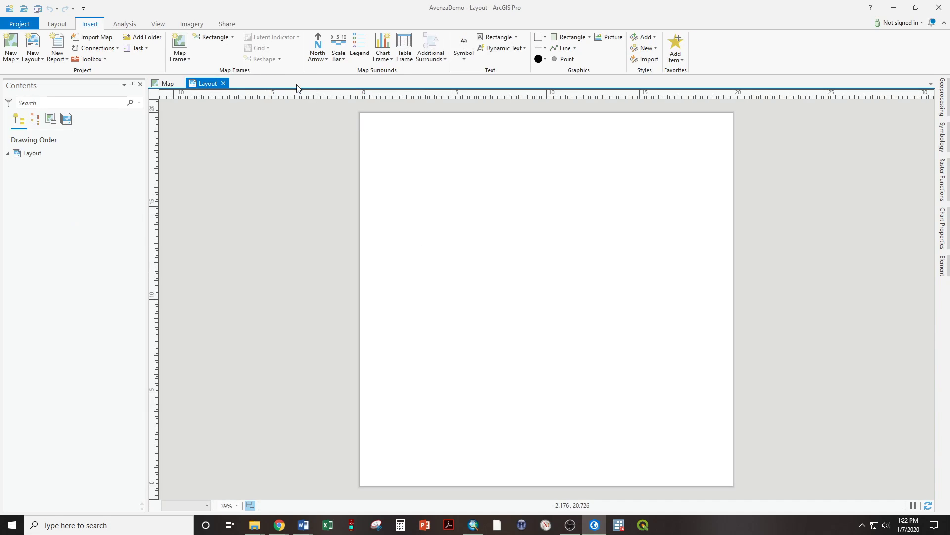
- Insert a map frame of the 1:53,580 map, drawn corner to corner across the page
click(179, 41)
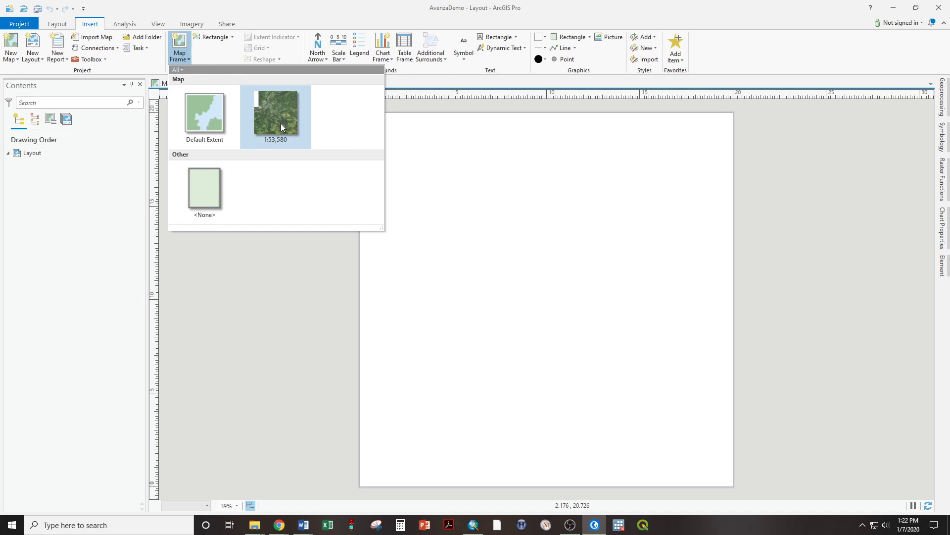
click(273, 112)
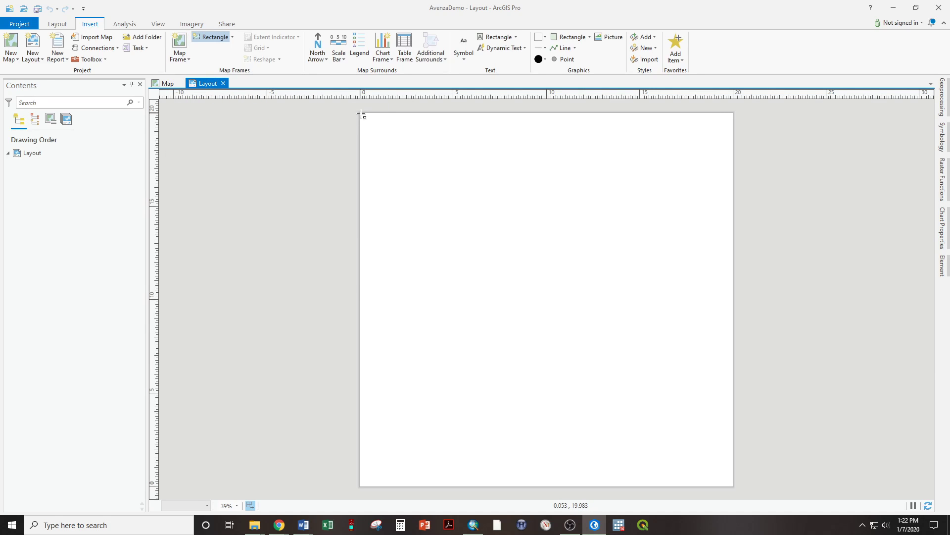
mouse_move(362, 114)
mouse_down()
mouse_move(501, 264)
mouse_move(707, 426)
mouse_move(734, 486)
mouse_up()
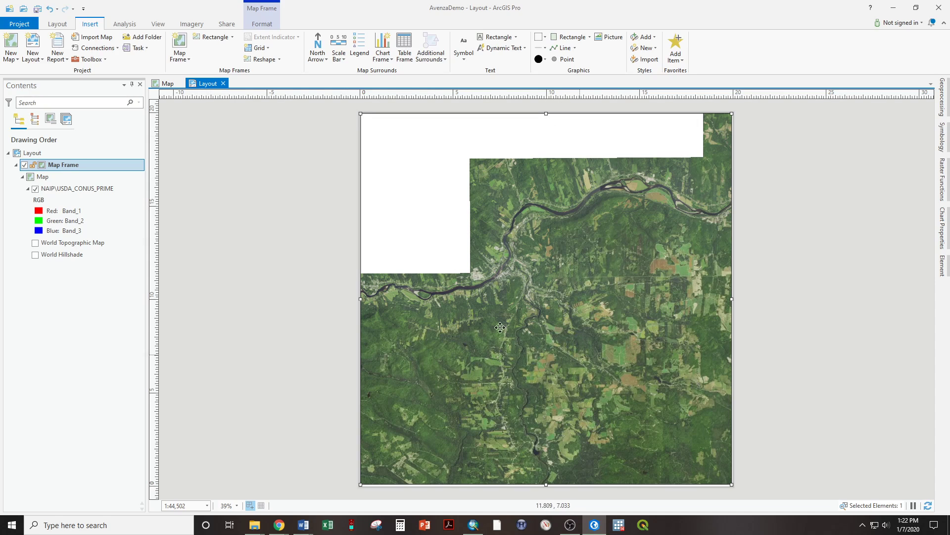
- Set the map frame's placement to width 20 in, height 20 in, X 0, Y 0
right_click(63, 166)
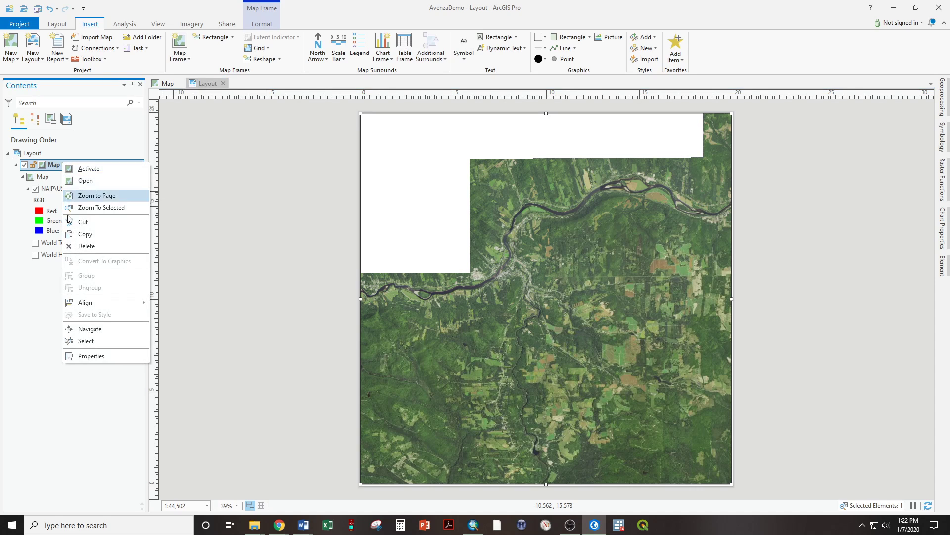
click(86, 356)
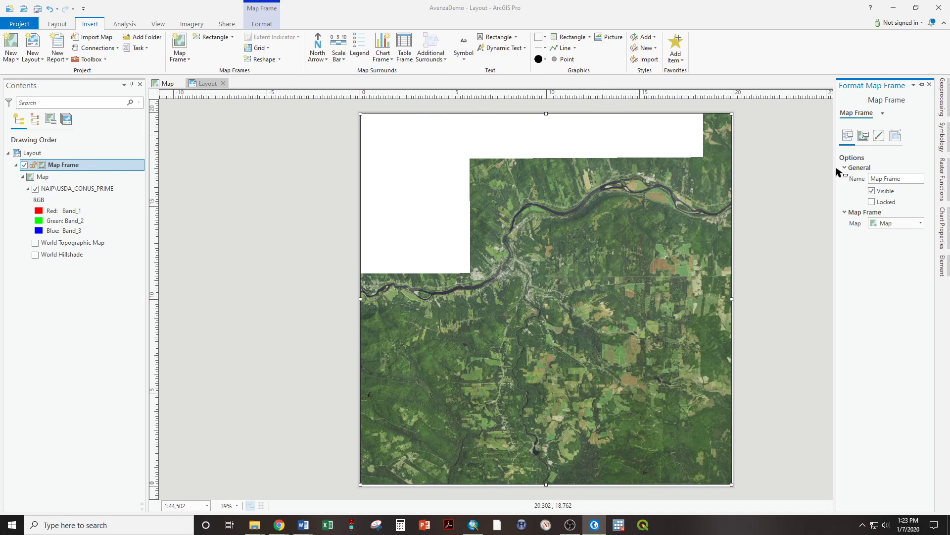
click(895, 136)
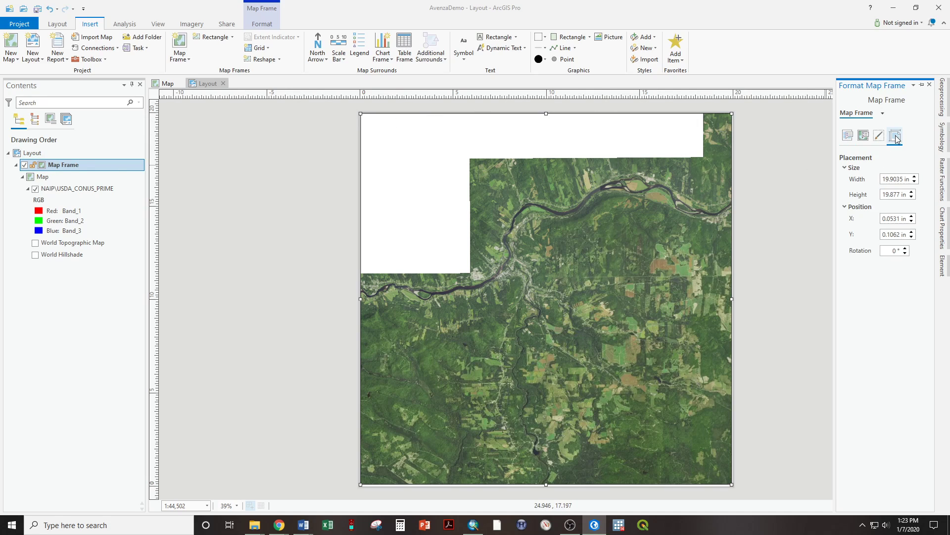
click(893, 180)
text(20)
click(894, 194)
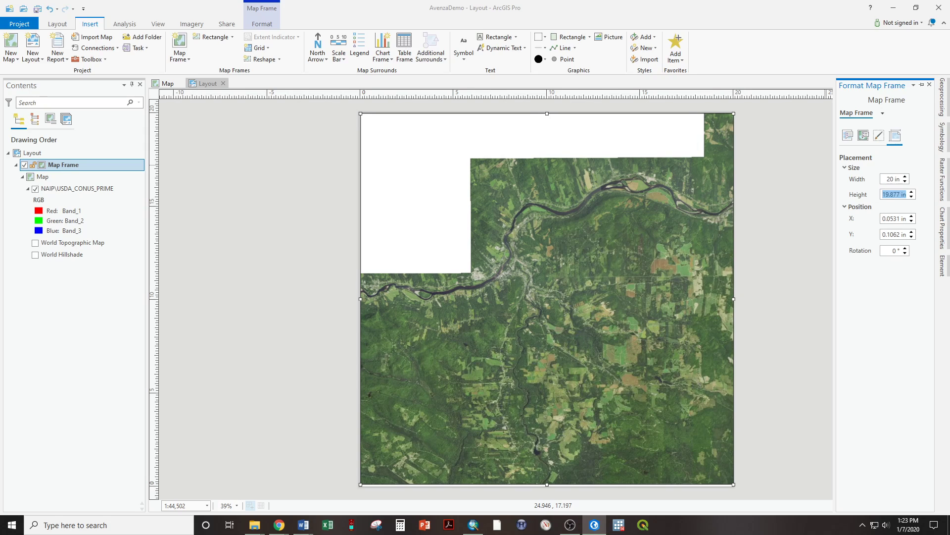
text(20)
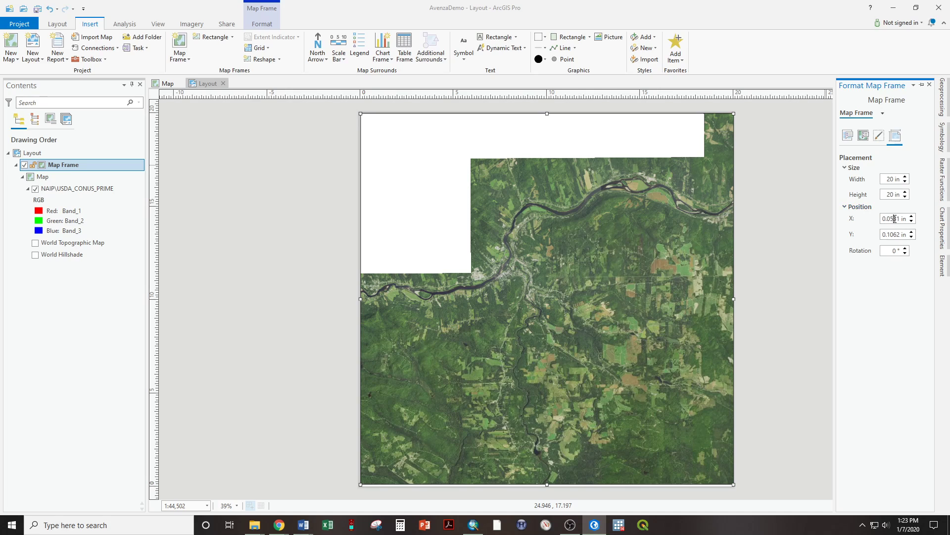
click(894, 219)
text(0)
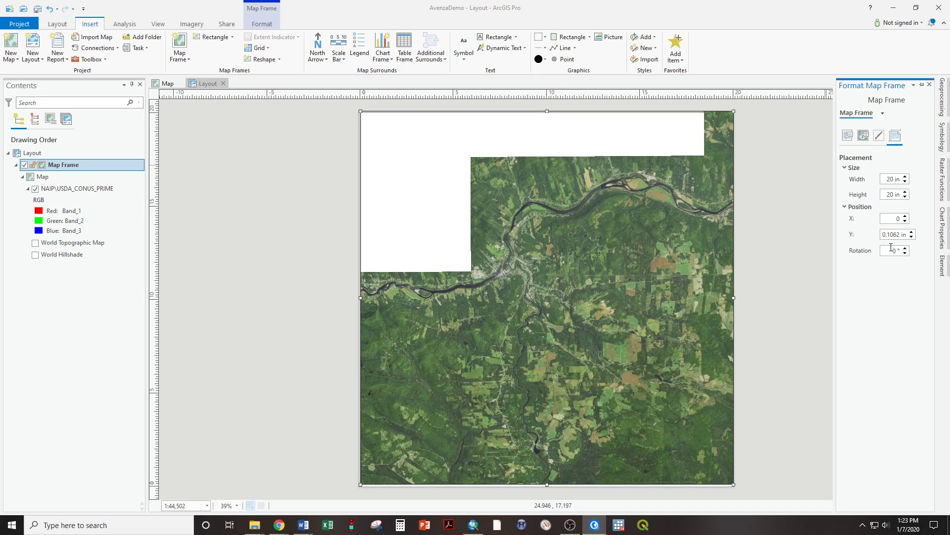
click(897, 233)
text(0)
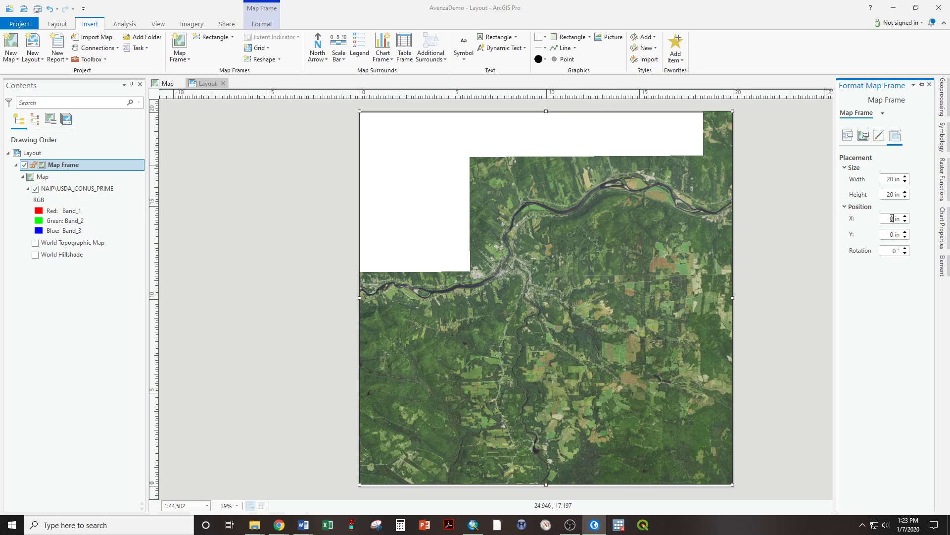
click(892, 218)
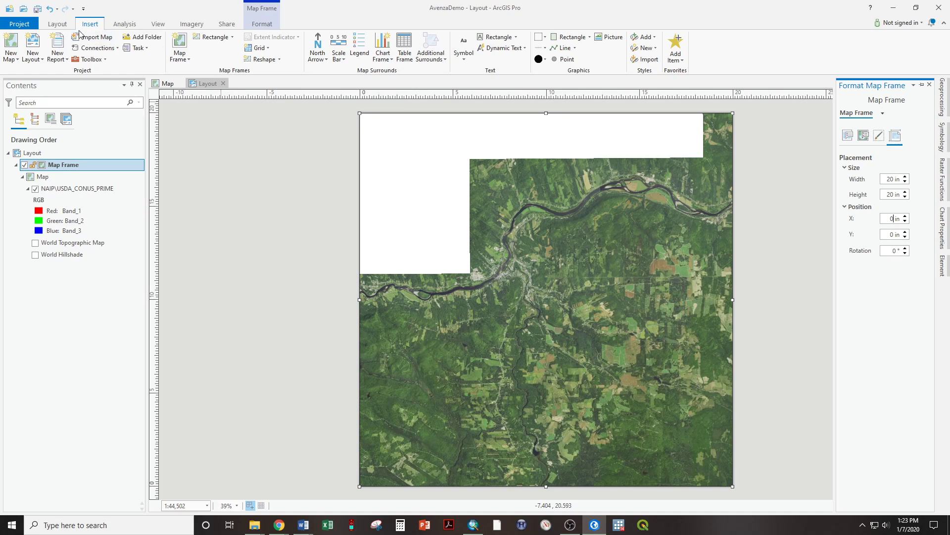
- Activate the map frame, zoom into Fort Kent at 1:4,778, then close activation
click(57, 25)
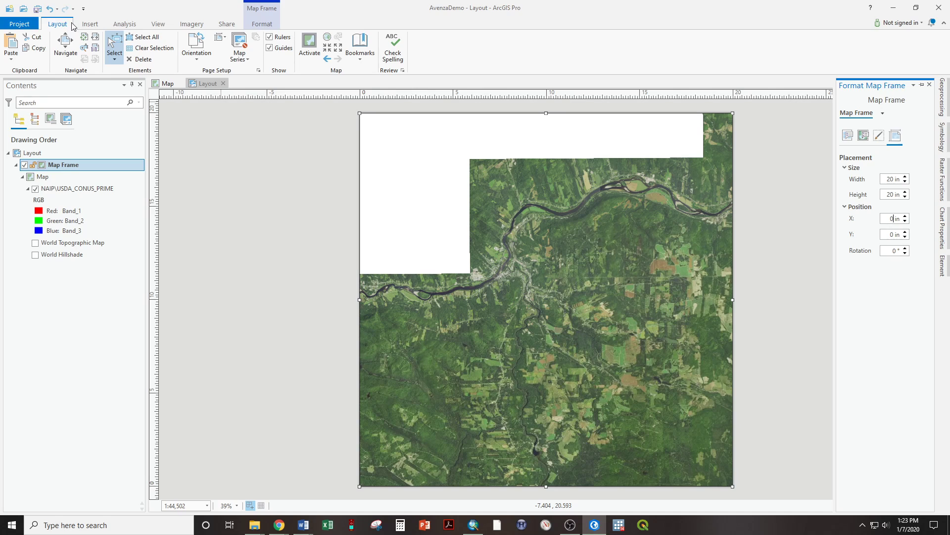
click(308, 47)
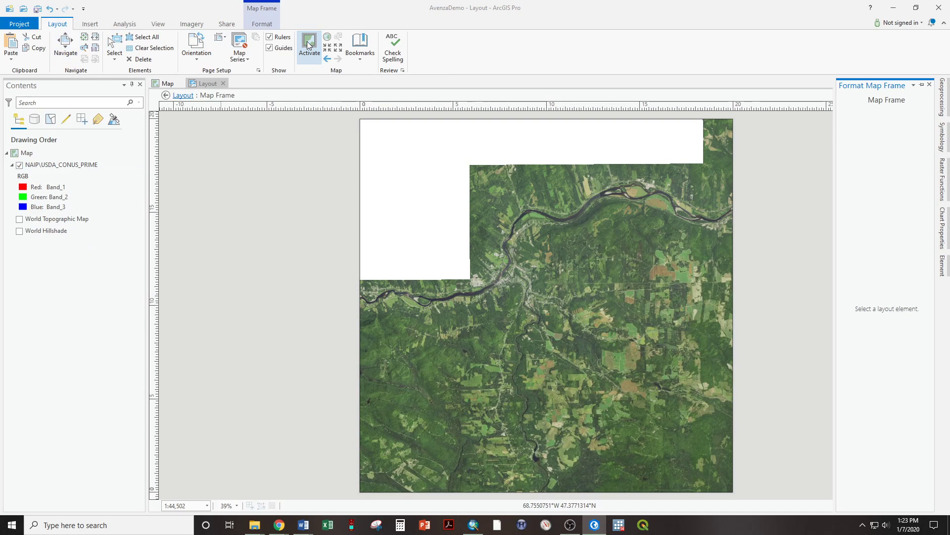
scroll(557, 262, down, 2)
scroll(550, 272, up, 3)
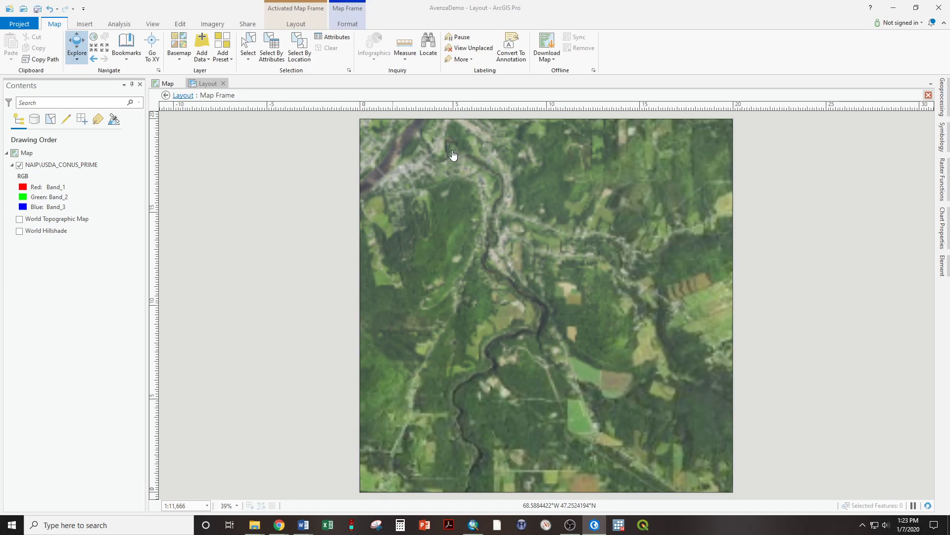
scroll(507, 232, up, 1)
scroll(544, 295, up, 1)
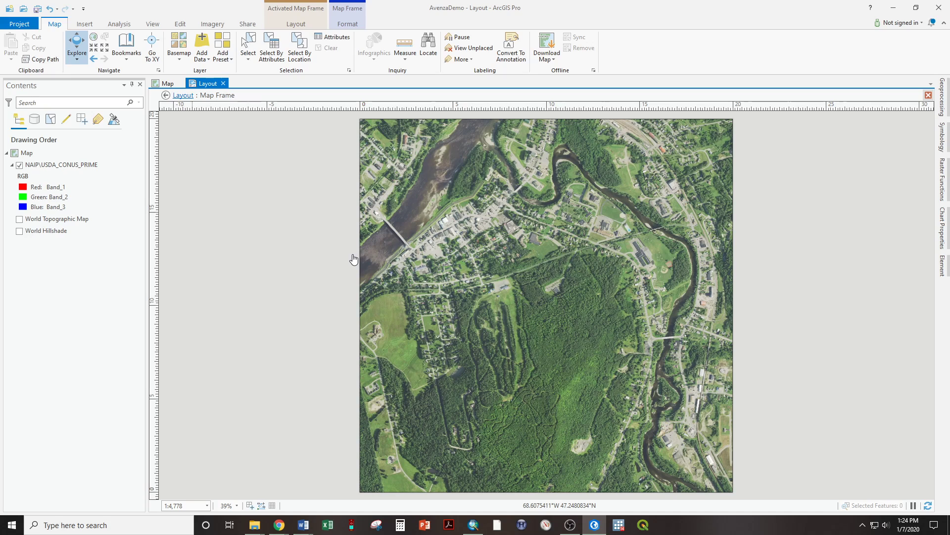
click(295, 26)
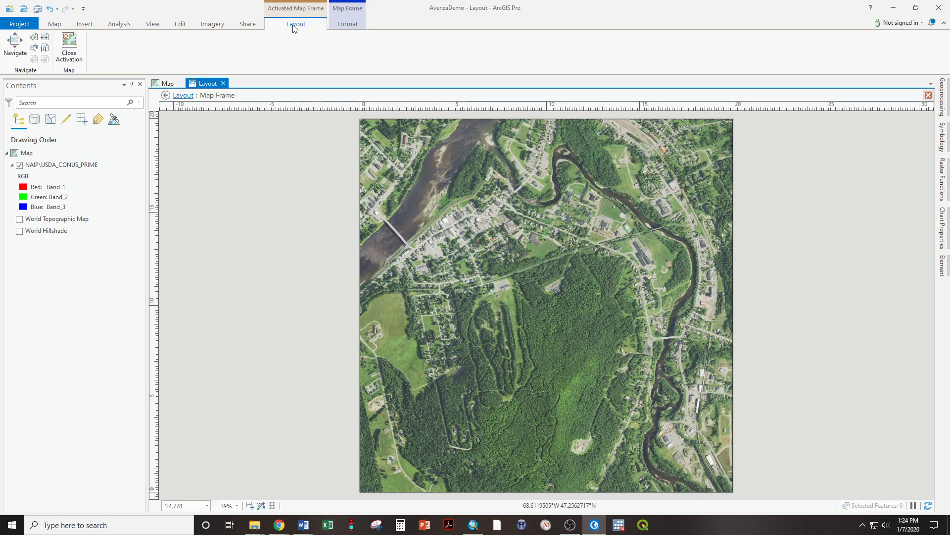
click(65, 48)
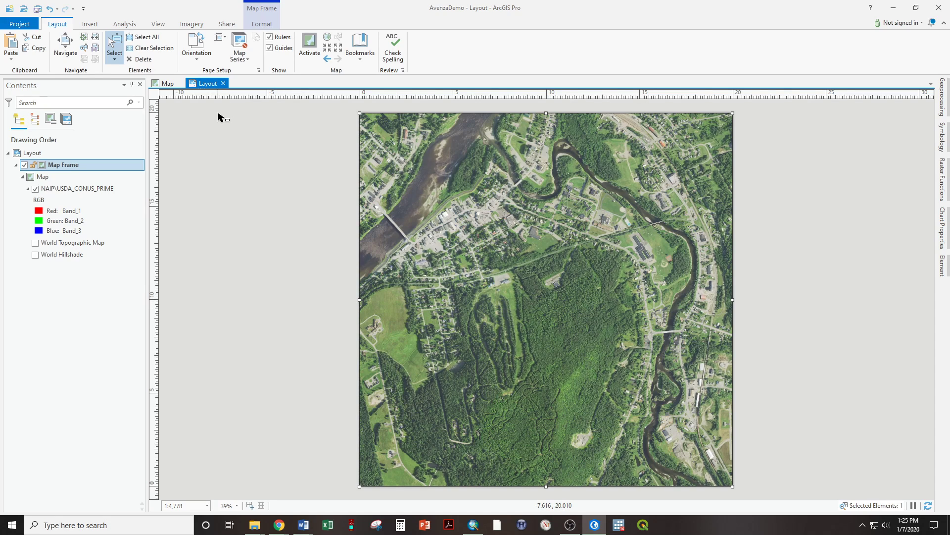
- Export the layout to PDF named Layout at 200 DPI, including map georeference information
click(231, 25)
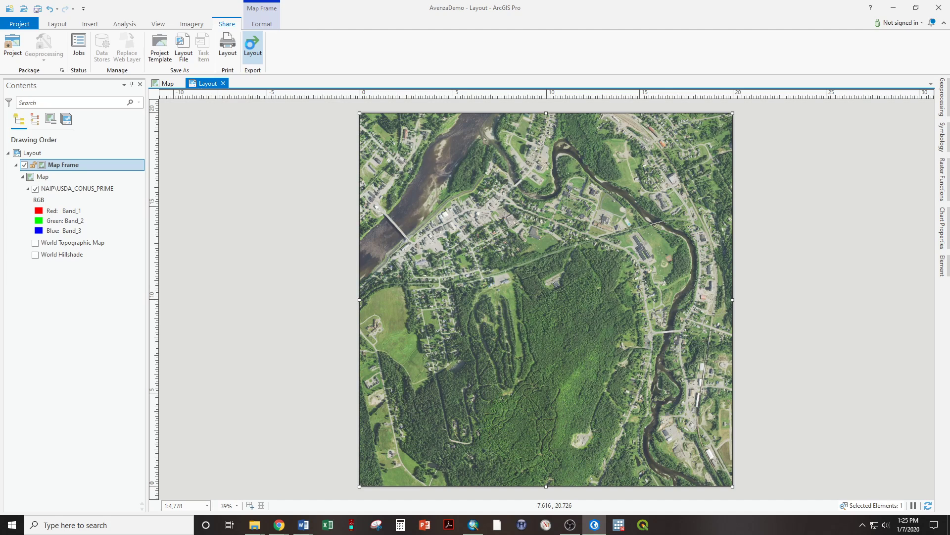
click(252, 45)
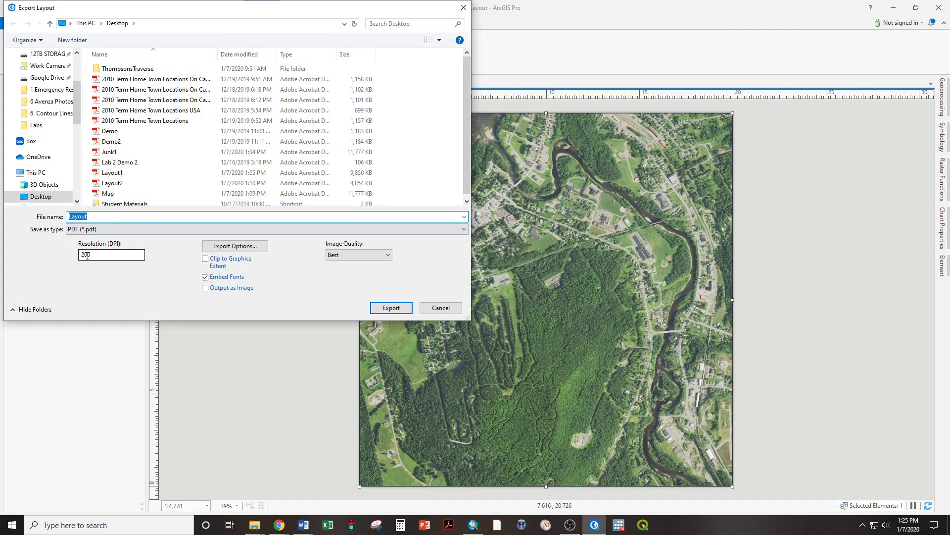
click(222, 247)
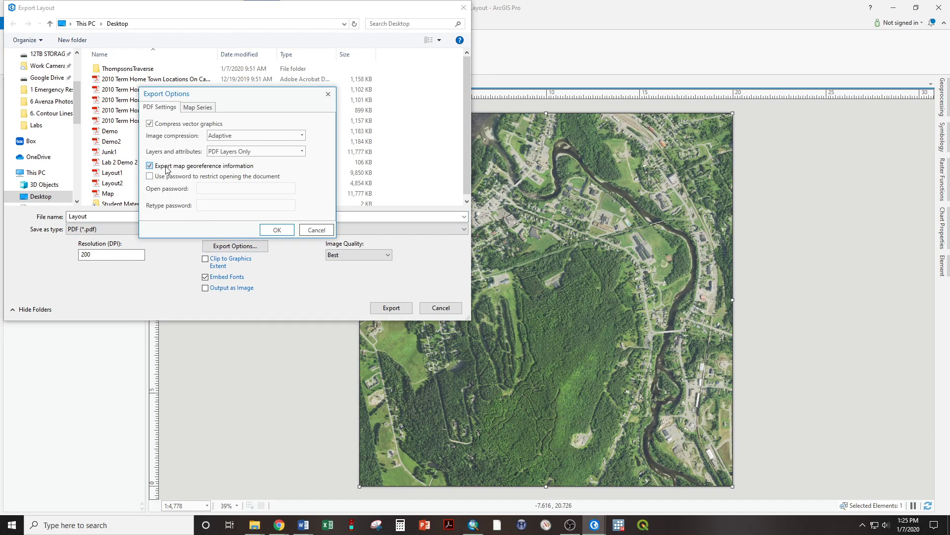
click(277, 229)
click(392, 308)
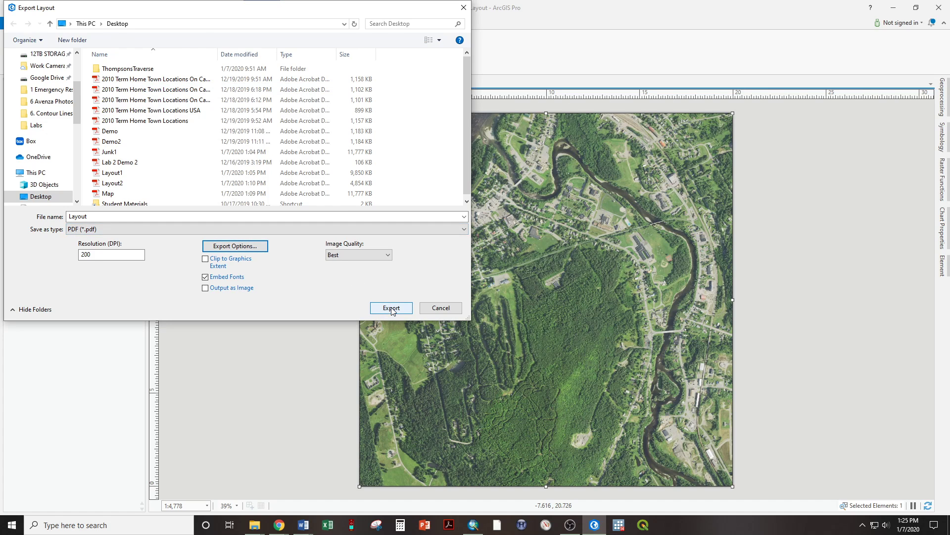